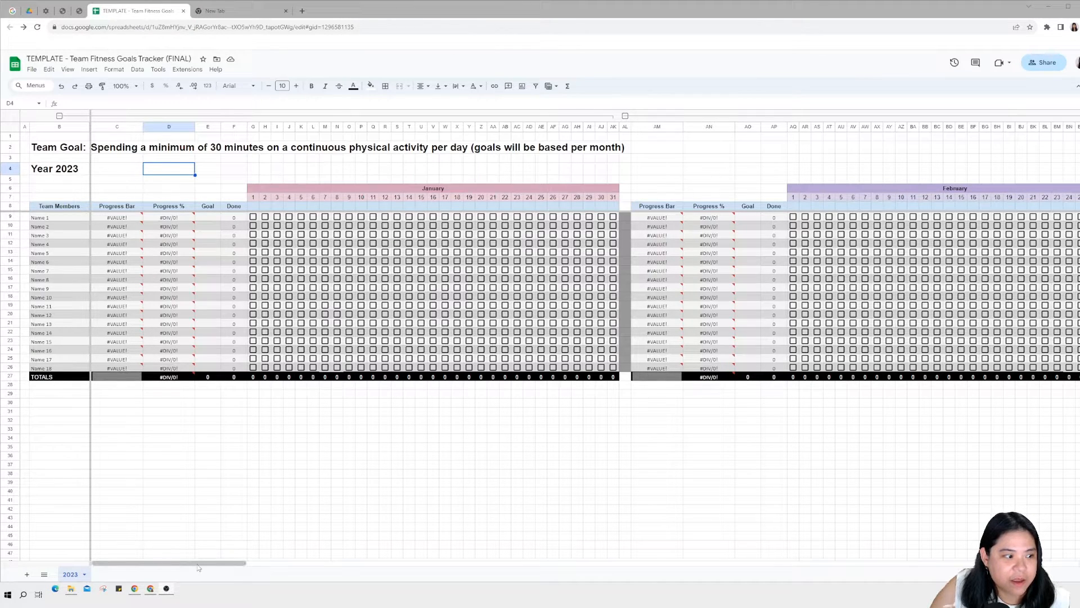
# Look over the tracker's monthly sections from January through December, including the January and February checkbox grids
pyautogui.moveTo(214, 562); pyautogui.dragTo(1057, 542)
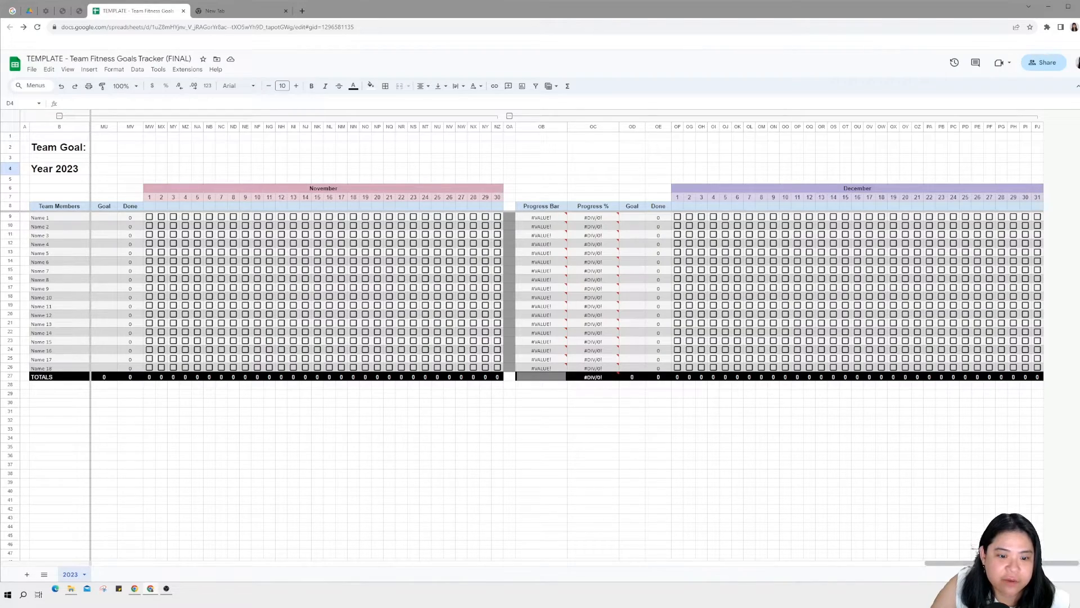
pyautogui.moveTo(970, 563); pyautogui.dragTo(129, 573)
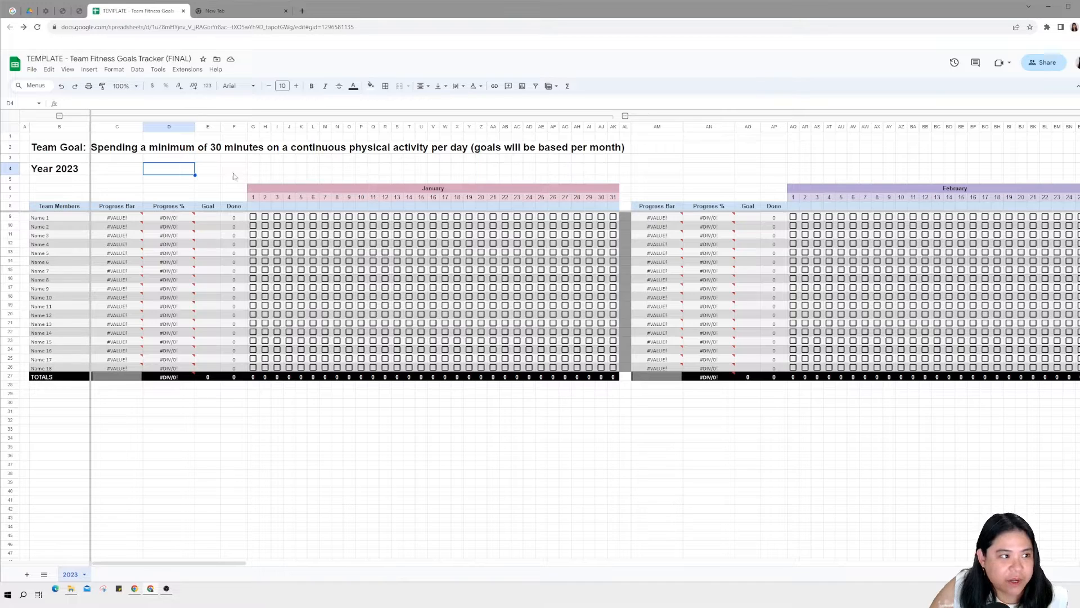
pyautogui.moveTo(233, 169); pyautogui.dragTo(536, 386)
pyautogui.click(554, 420)
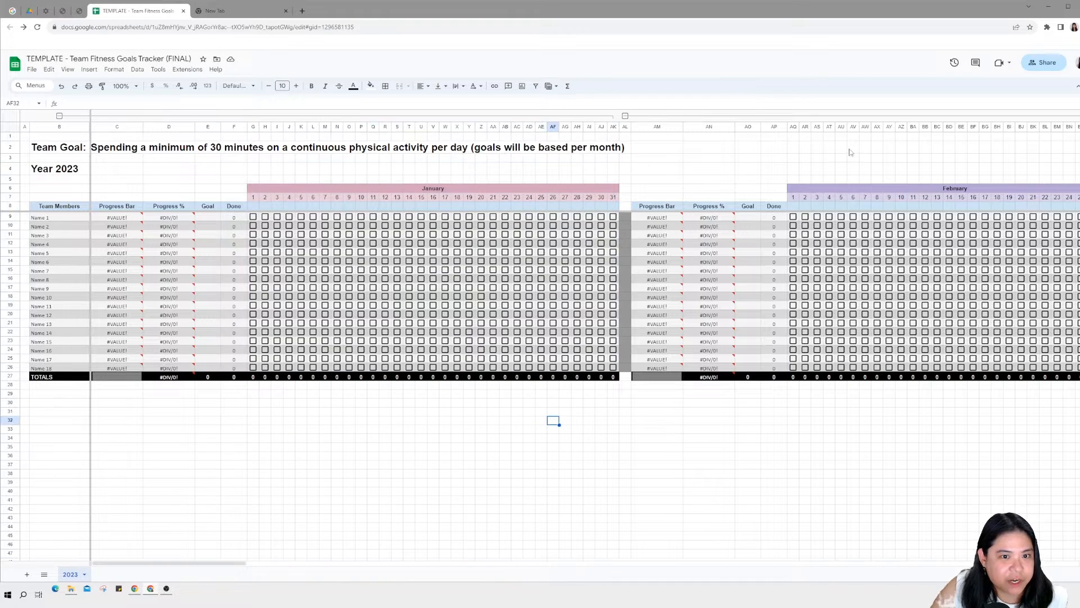
pyautogui.moveTo(852, 149); pyautogui.dragTo(926, 324)
pyautogui.click(903, 420)
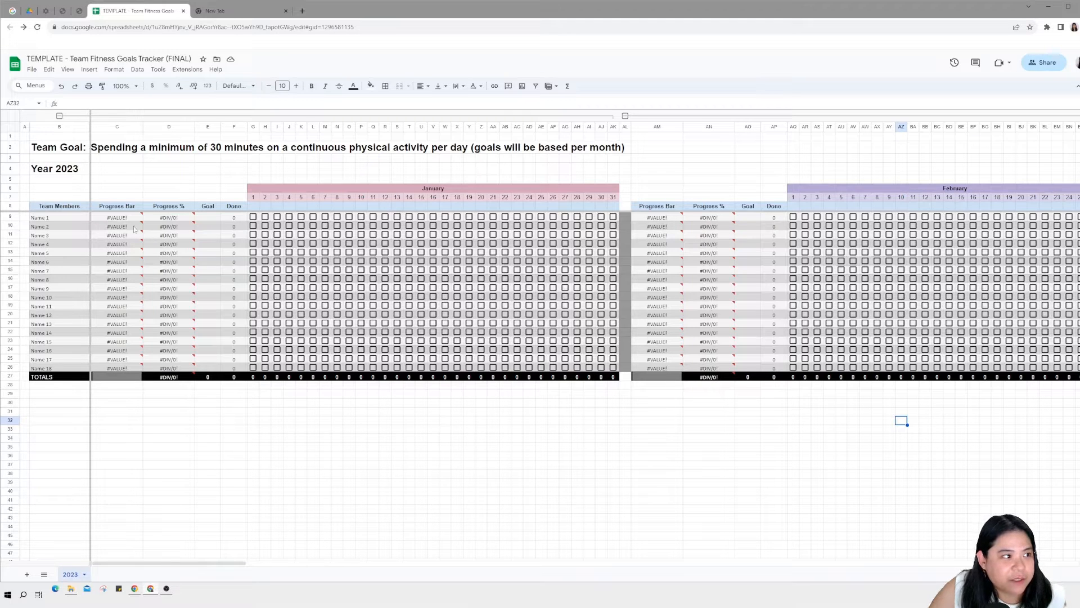
# Try replacing the goal description in the Team Goal heading with "test", and undo the edit
pyautogui.click(65, 147)
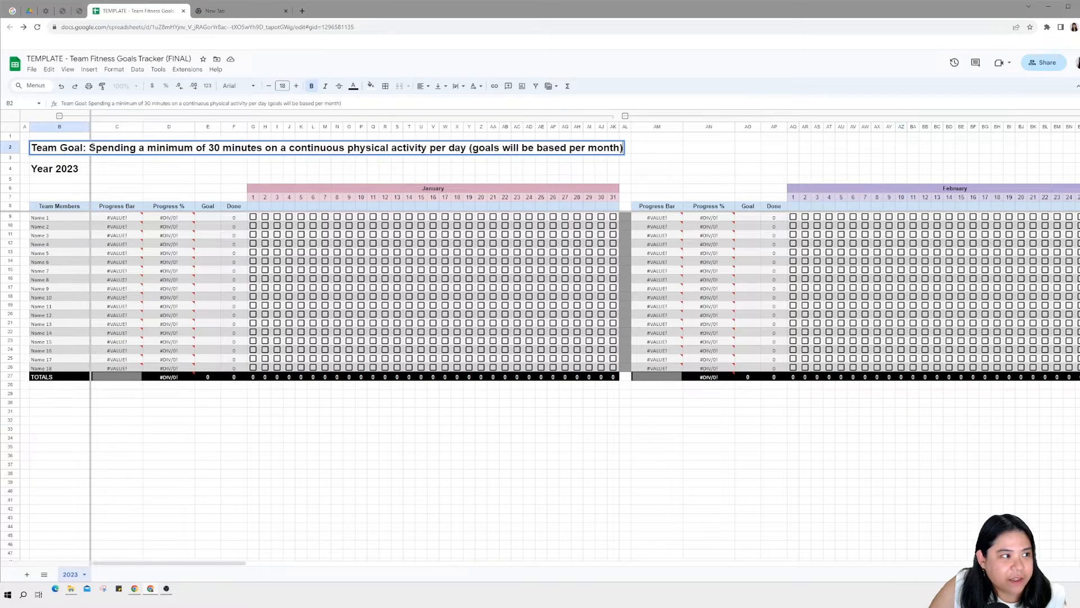
pyautogui.moveTo(91, 147); pyautogui.dragTo(652, 150)
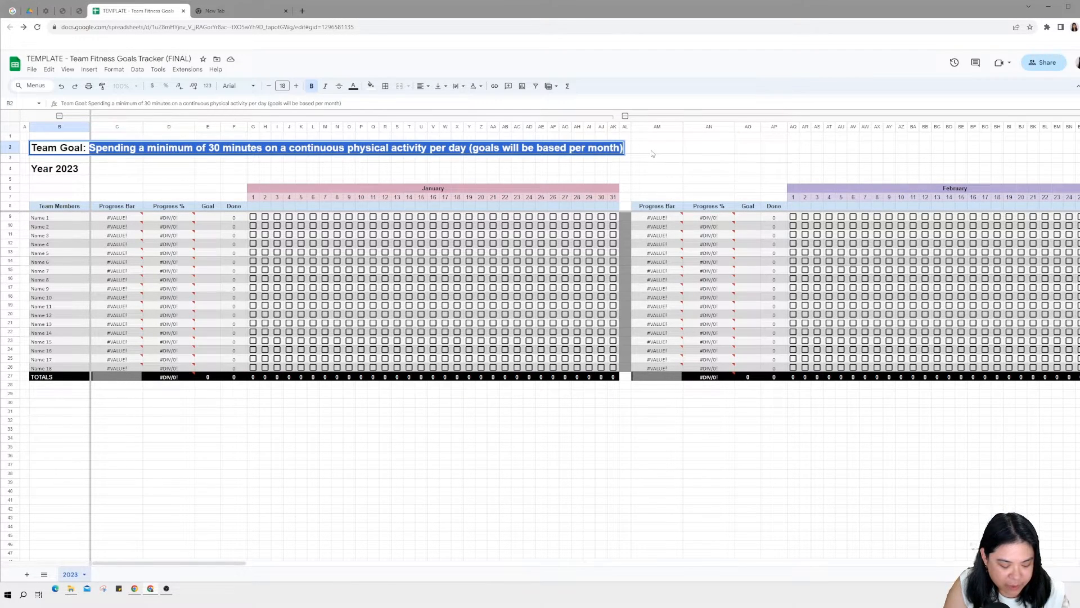
pyautogui.write('test')
pyautogui.press('Return')
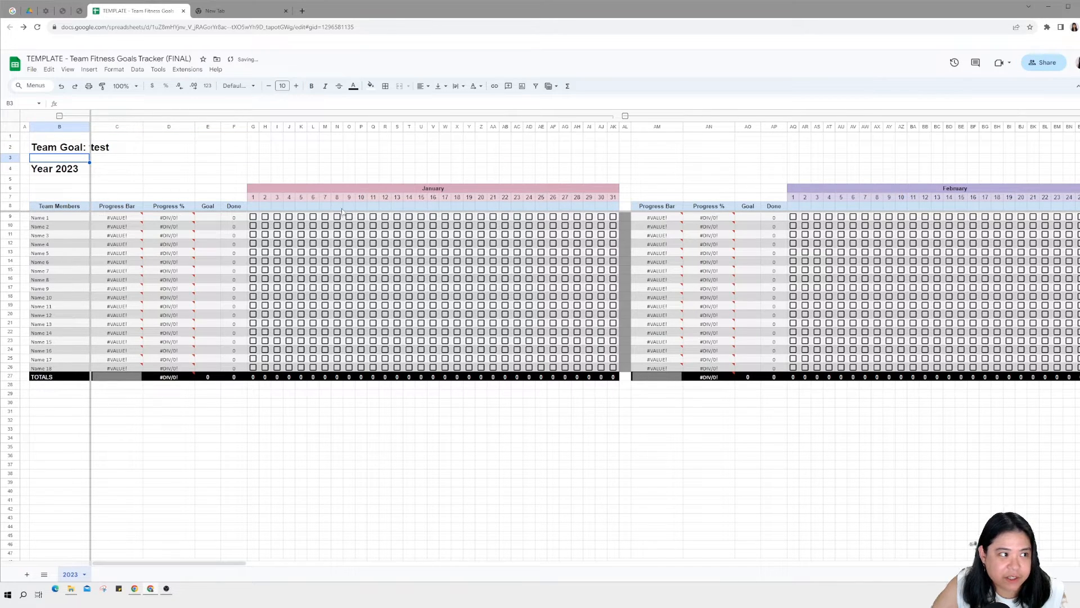
pyautogui.hotkey('ctrl', 'z')
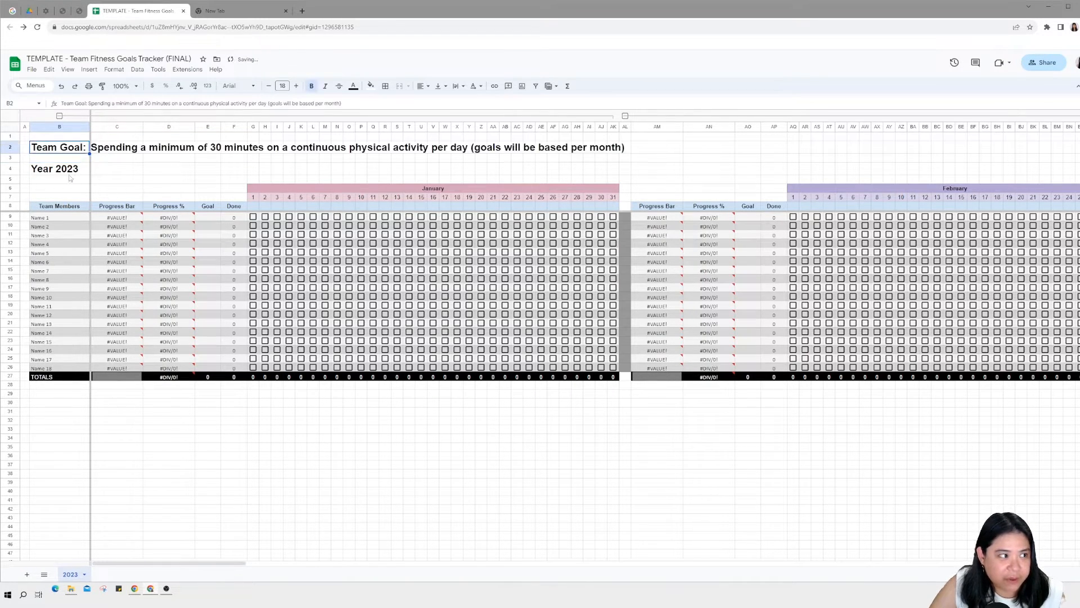
pyautogui.click(52, 169)
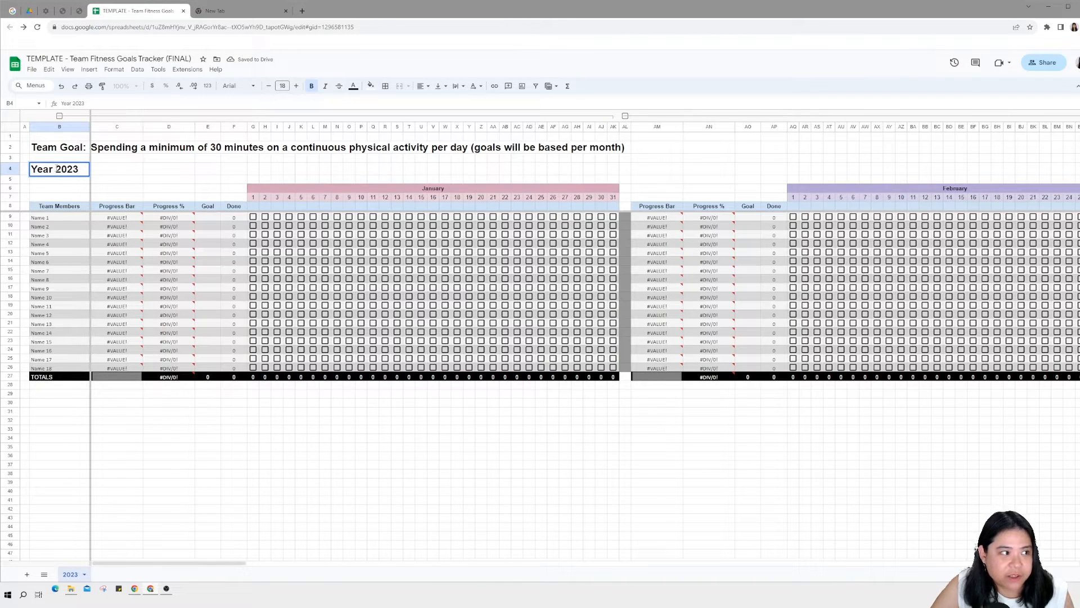
pyautogui.moveTo(56, 169); pyautogui.dragTo(80, 169)
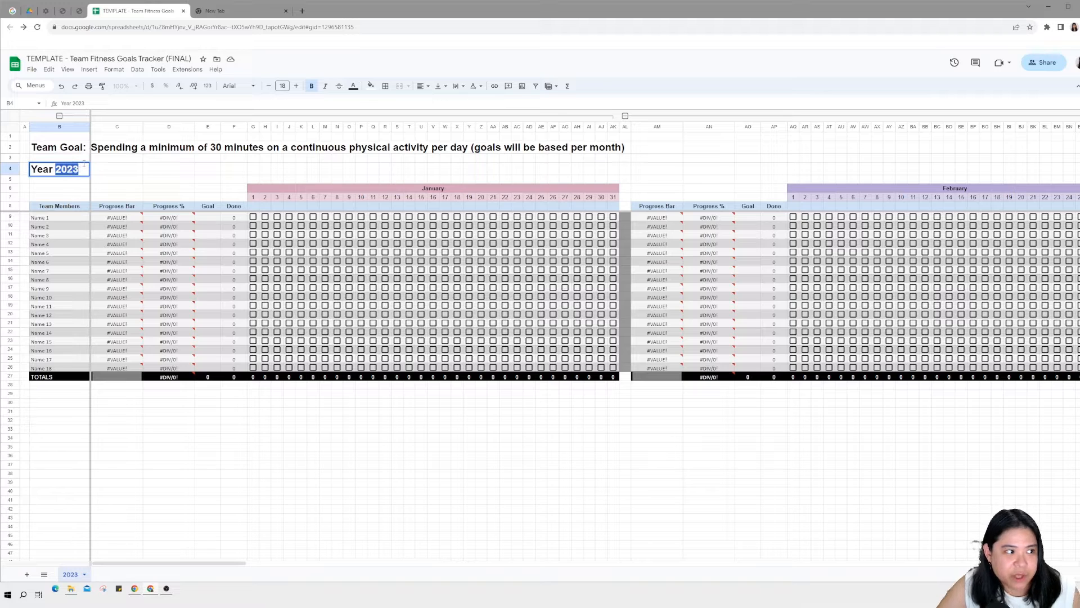
pyautogui.click(139, 180)
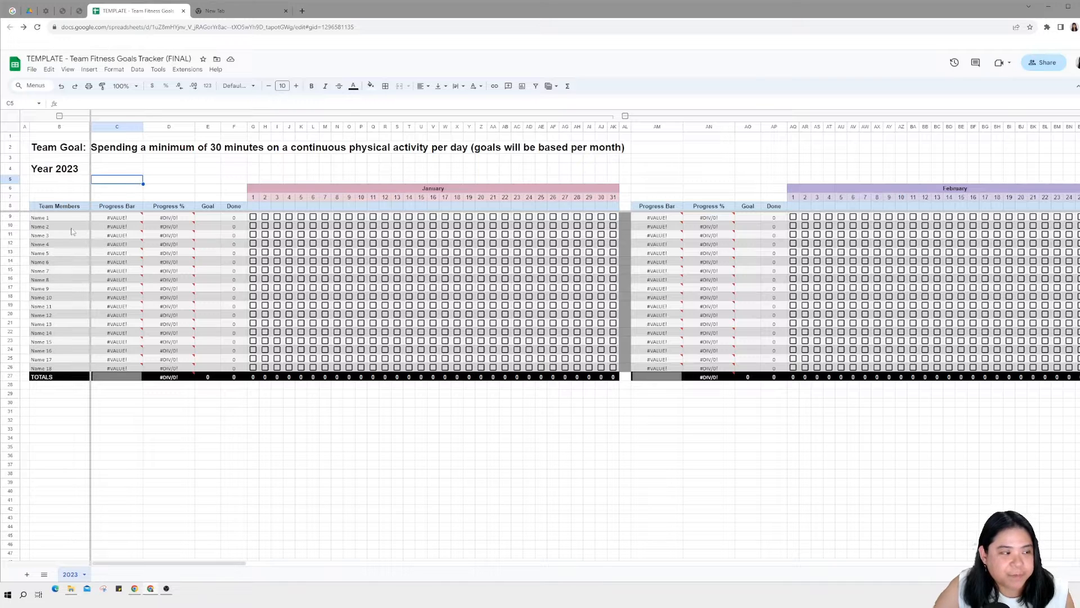
# Replace the Name 1 and Name 2 placeholders in the Team Members column with the first two members' names
pyautogui.click(48, 128)
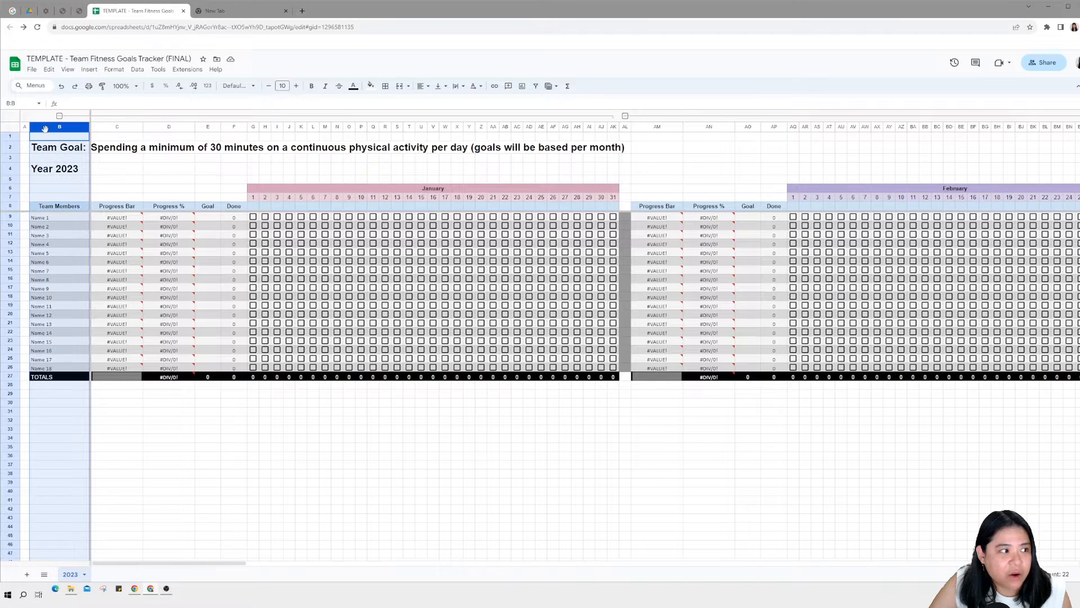
pyautogui.click(46, 220)
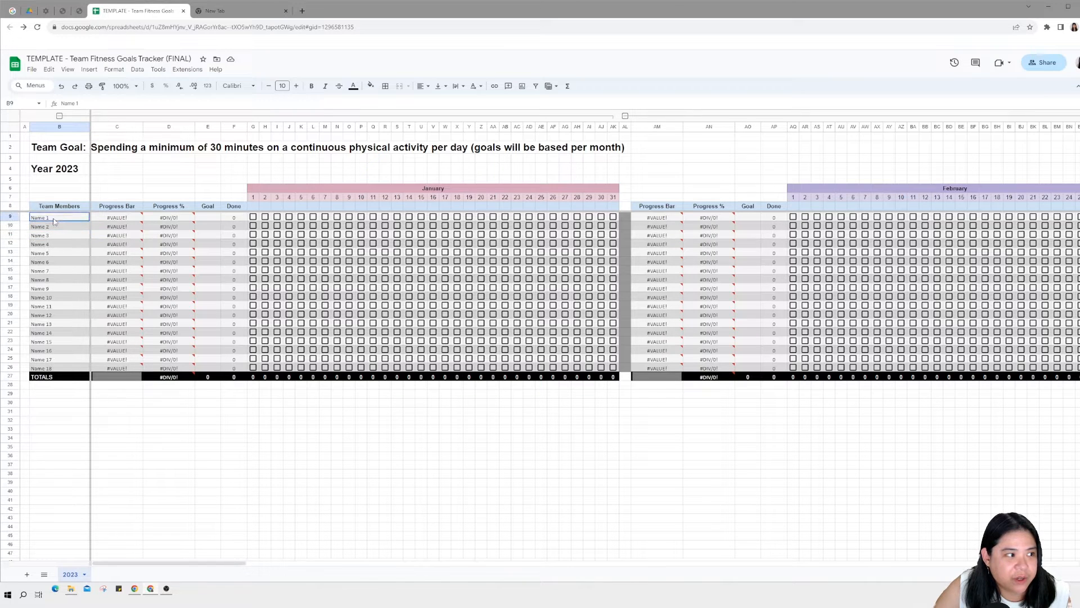
pyautogui.doubleClick(54, 220)
pyautogui.moveTo(53, 219); pyautogui.dragTo(30, 220)
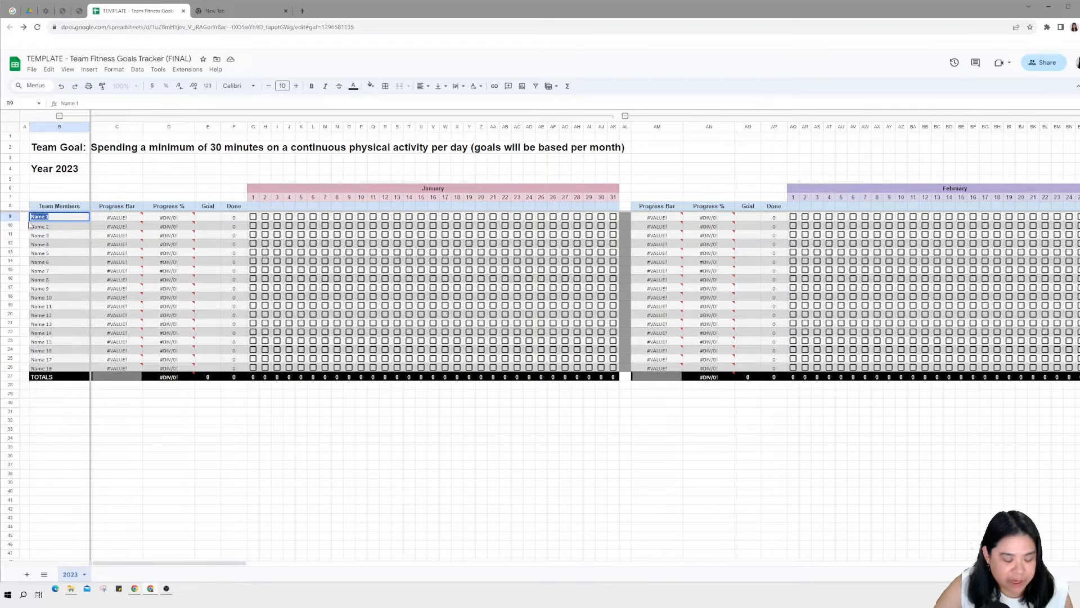
pyautogui.write('Kim')
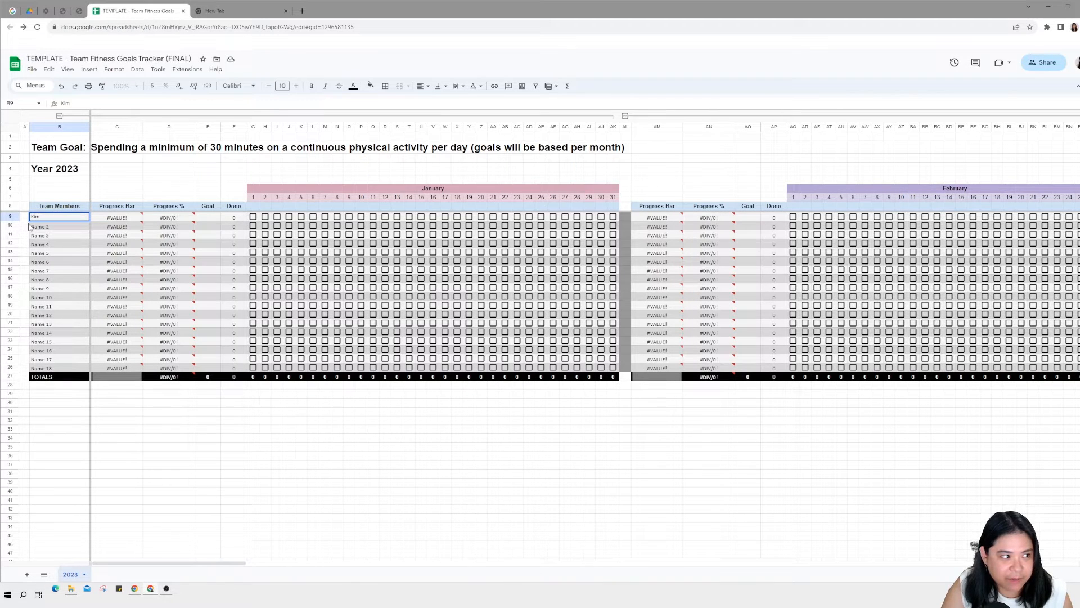
pyautogui.press('Return')
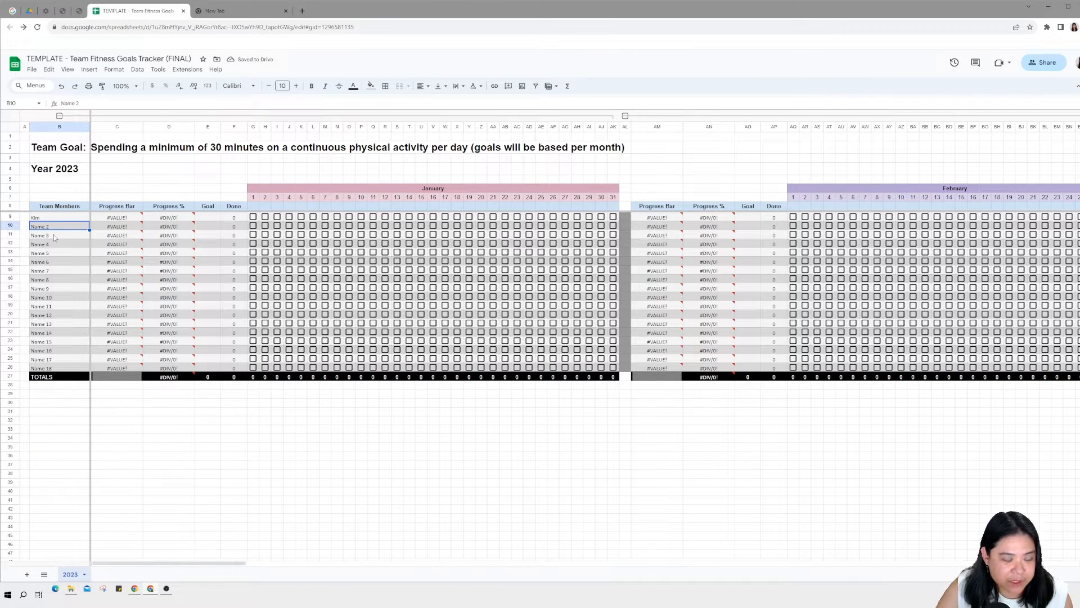
pyautogui.write('Jessica')
pyautogui.press('Return')
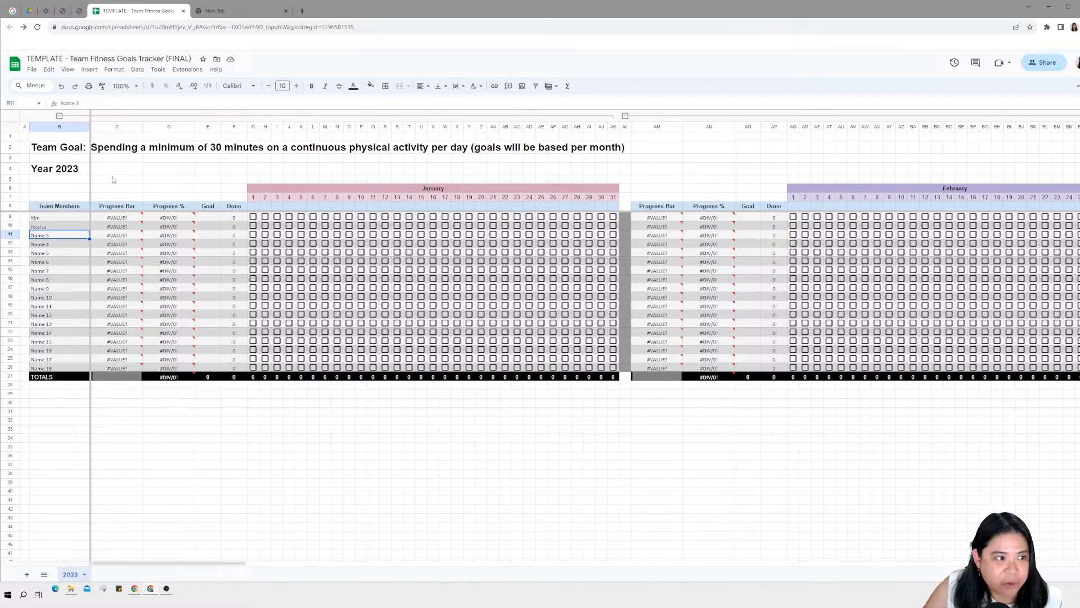
# Collapse the January through May column groups one by one, and expand all column groups again
pyautogui.click(59, 116)
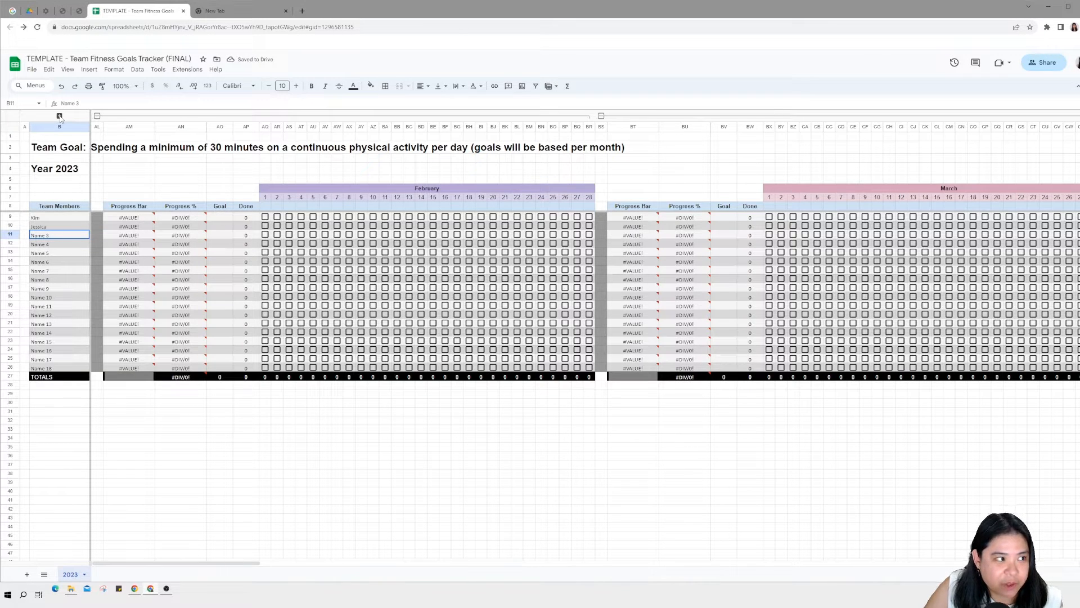
pyautogui.click(97, 116)
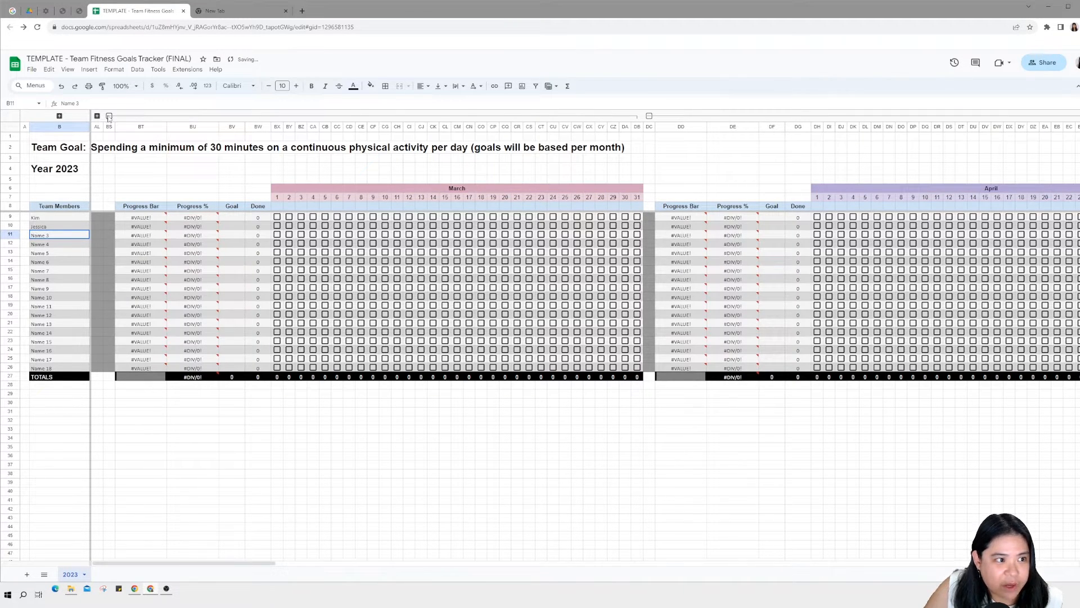
pyautogui.click(110, 116)
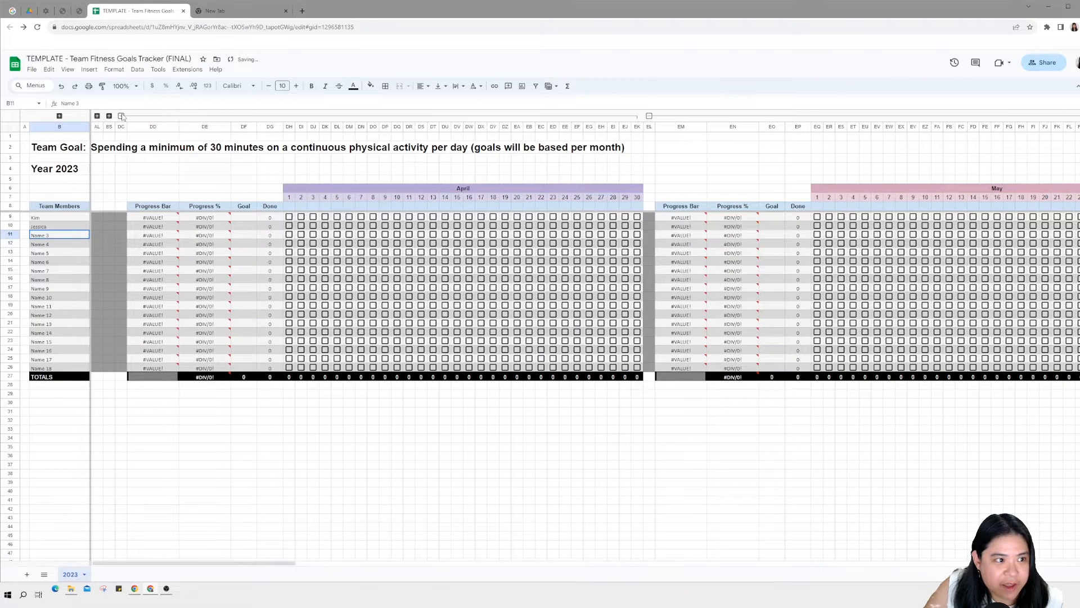
pyautogui.click(122, 116)
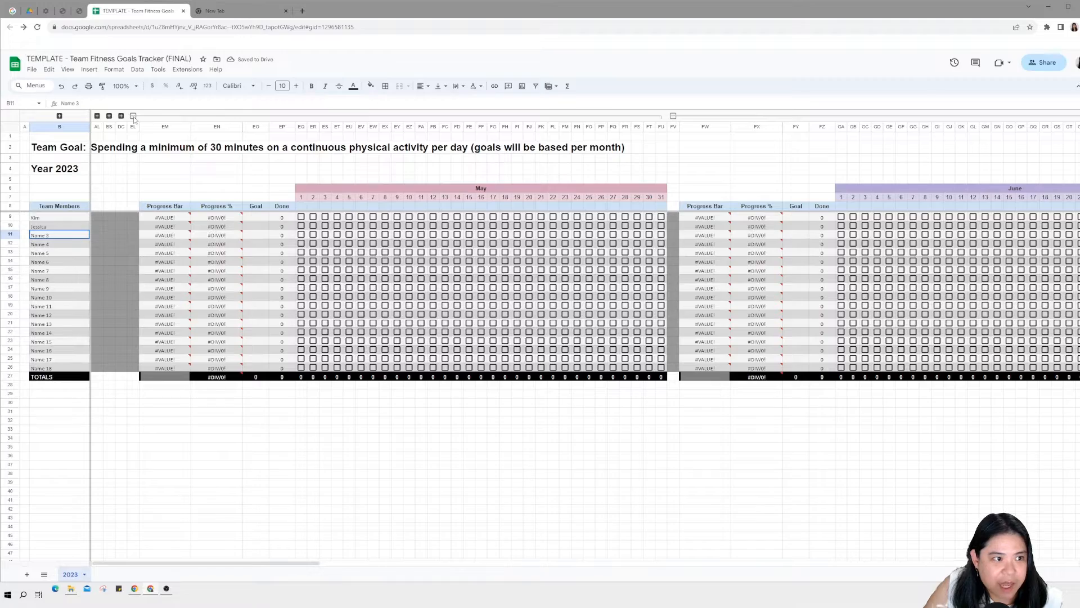
pyautogui.click(133, 116)
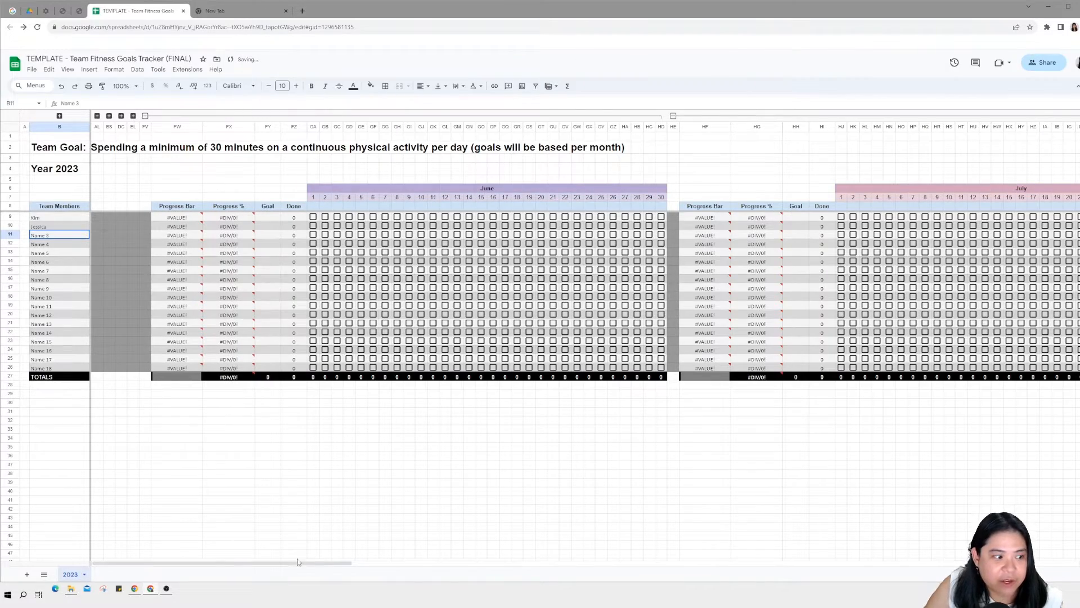
pyautogui.moveTo(341, 559)
pyautogui.mouseDown()
pyautogui.moveTo(1069, 560)
pyautogui.moveTo(338, 560)
pyautogui.mouseUp()
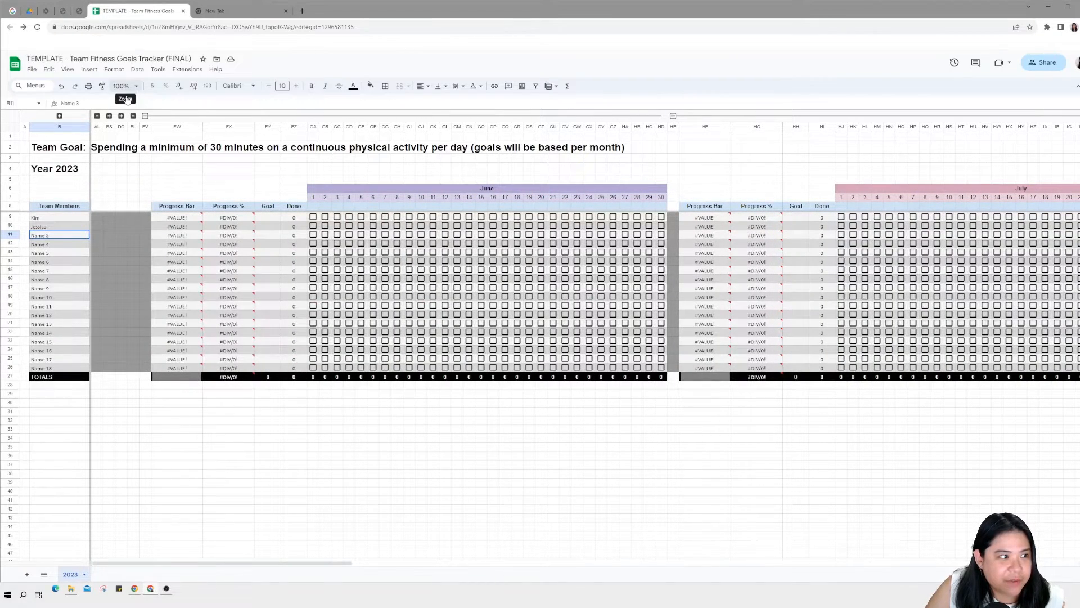
pyautogui.rightClick(120, 116)
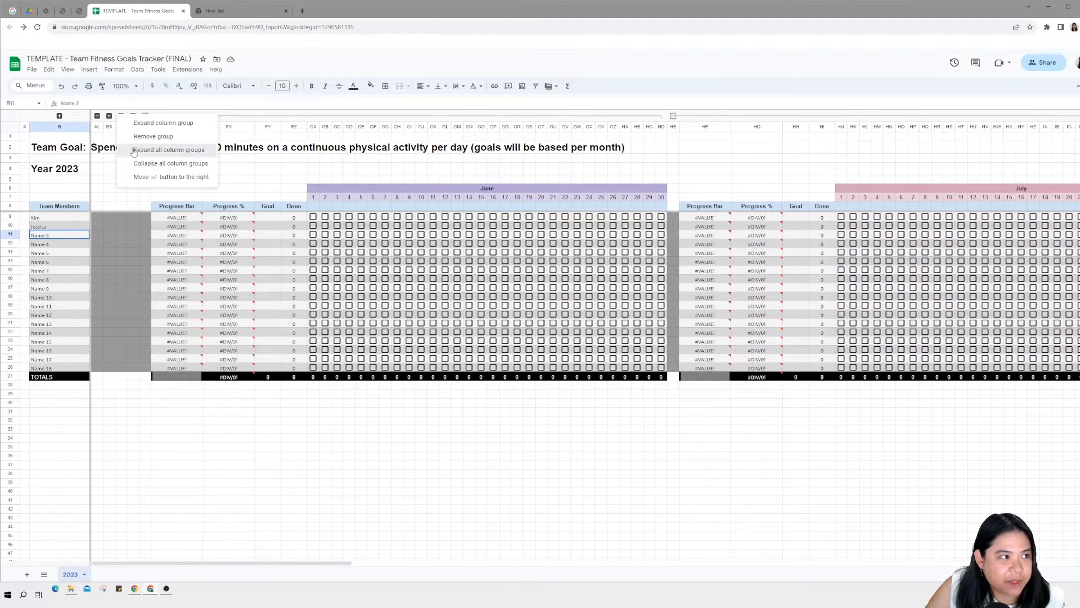
pyautogui.click(134, 151)
# Enlarge the sheet to 150% and examine January's Progress Bar and Progress % columns
pyautogui.click(134, 86)
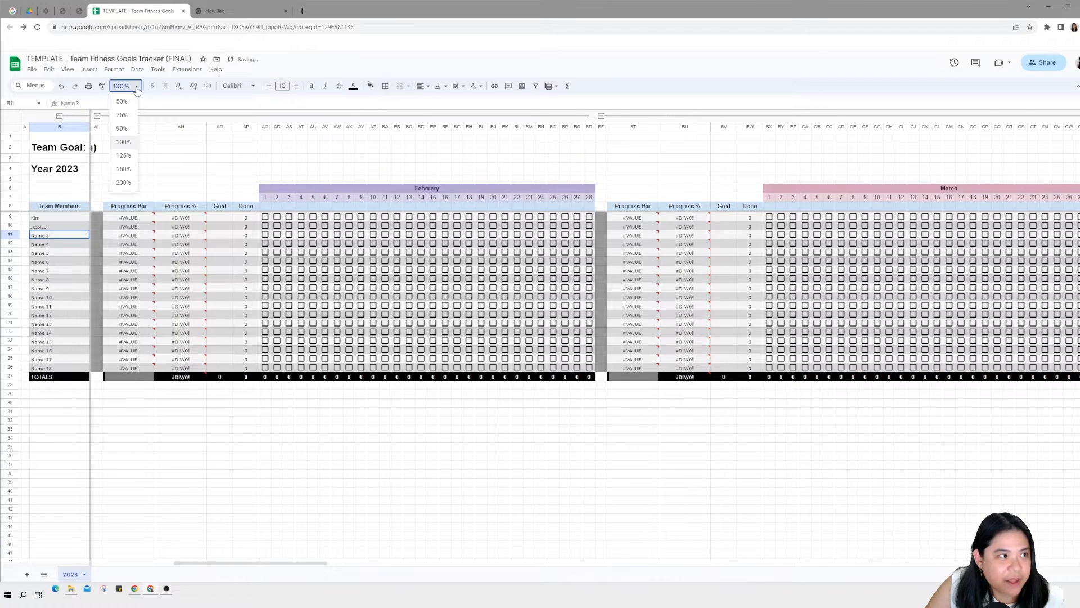
pyautogui.click(123, 169)
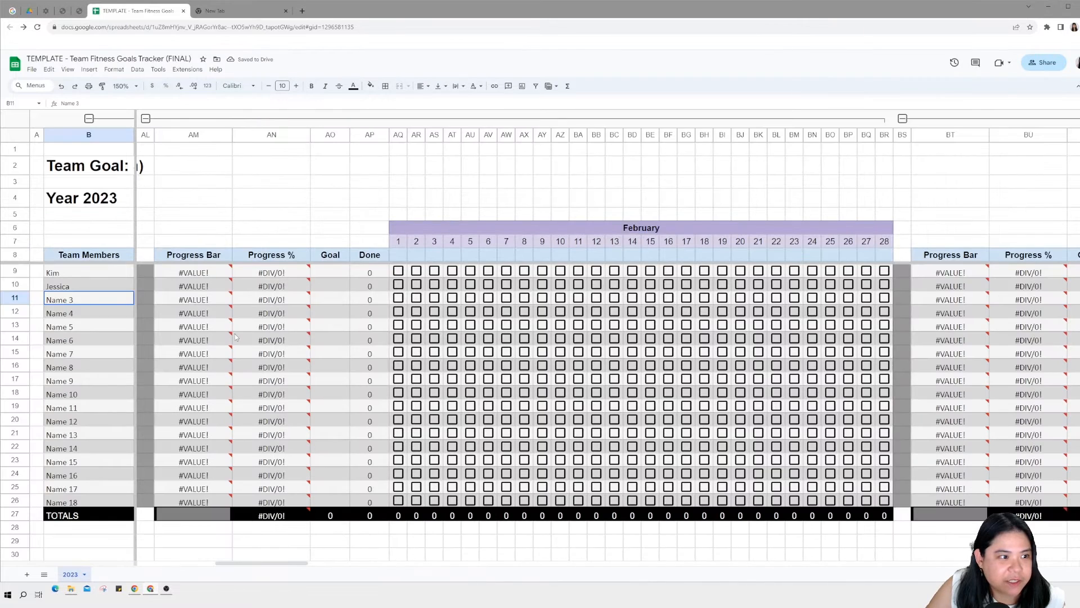
pyautogui.moveTo(255, 563); pyautogui.dragTo(162, 568)
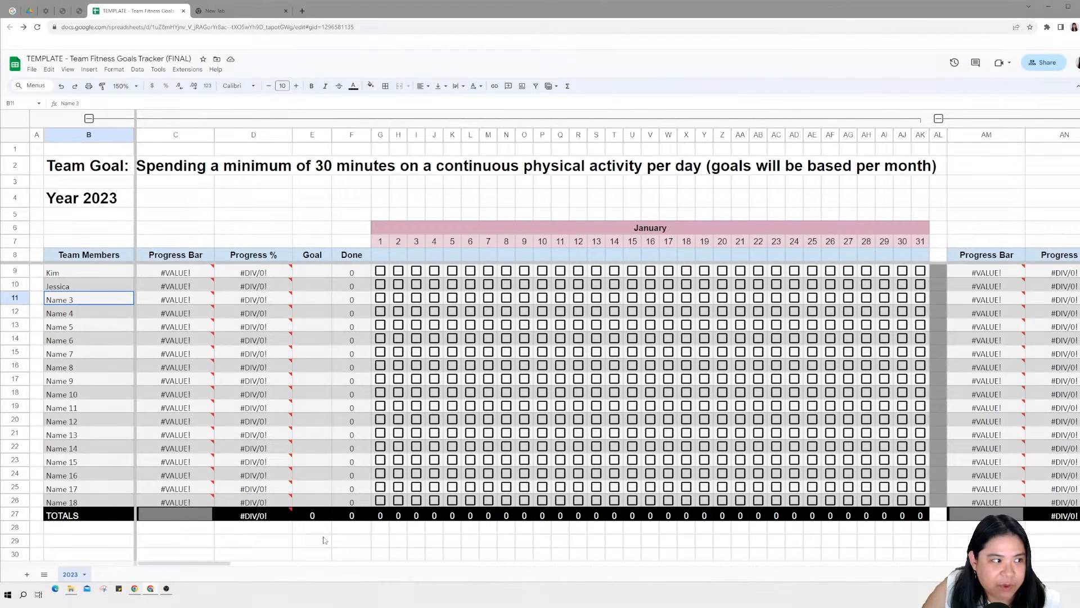
pyautogui.click(72, 272)
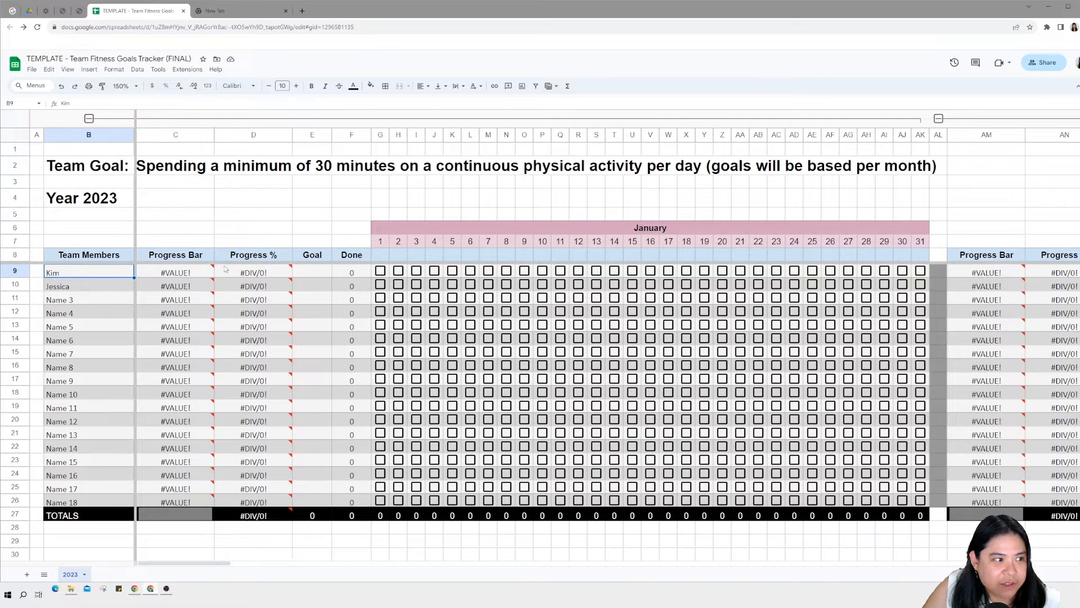
pyautogui.click(172, 135)
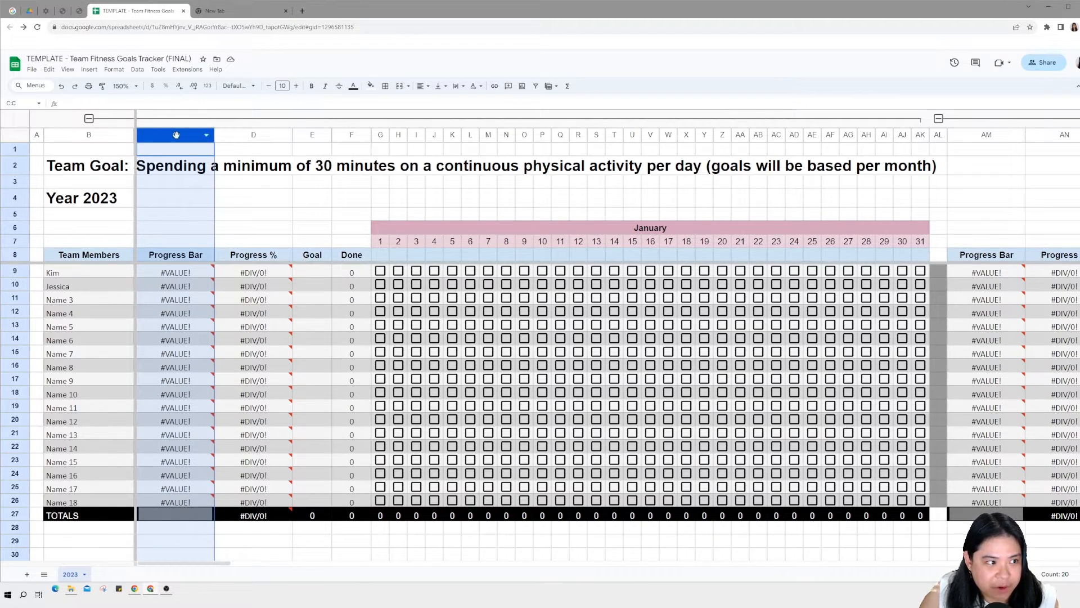
pyautogui.click(252, 135)
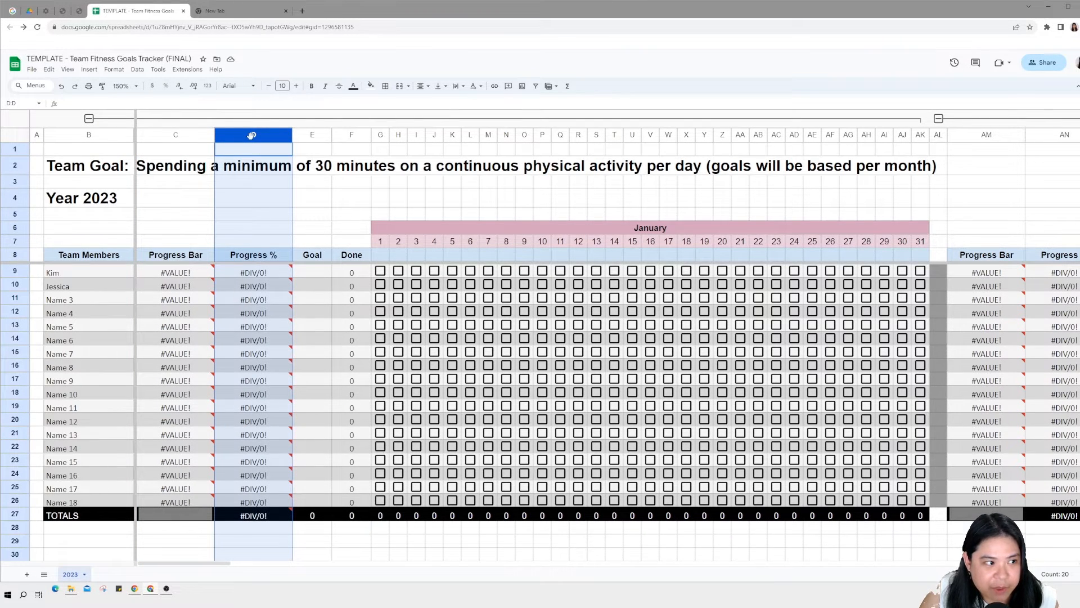
# Enter January goals of 10 for the first team member and 5 for the second in the Goal column
pyautogui.click(312, 136)
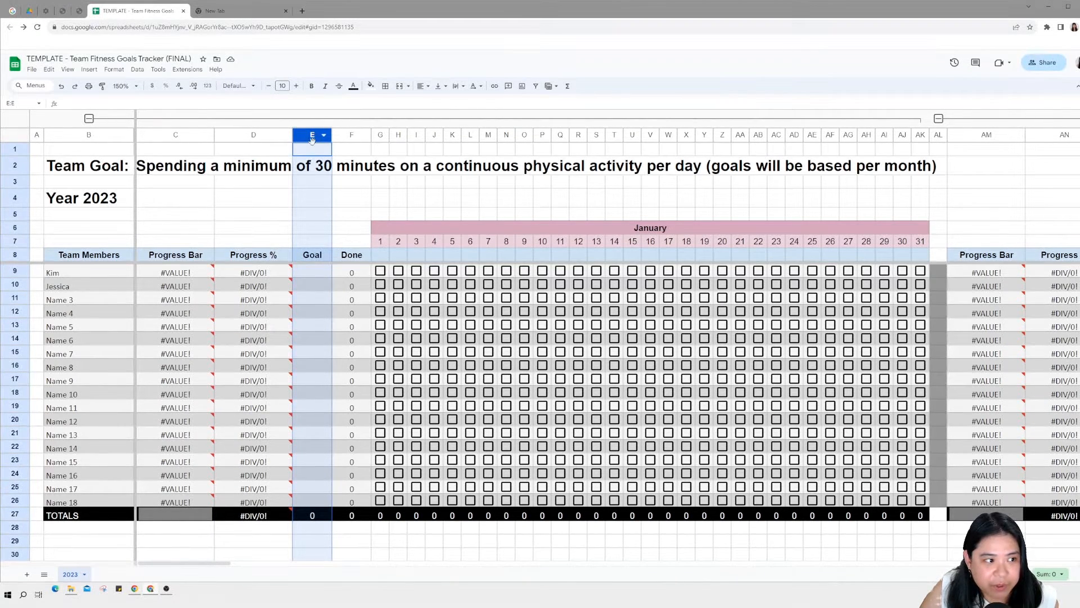
pyautogui.click(313, 276)
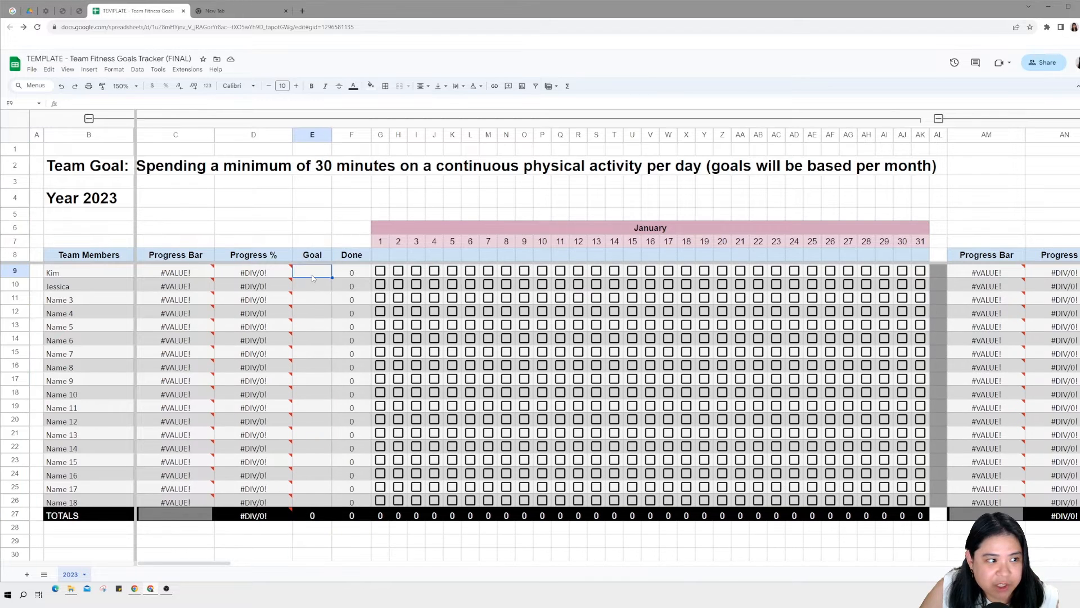
pyautogui.write('10')
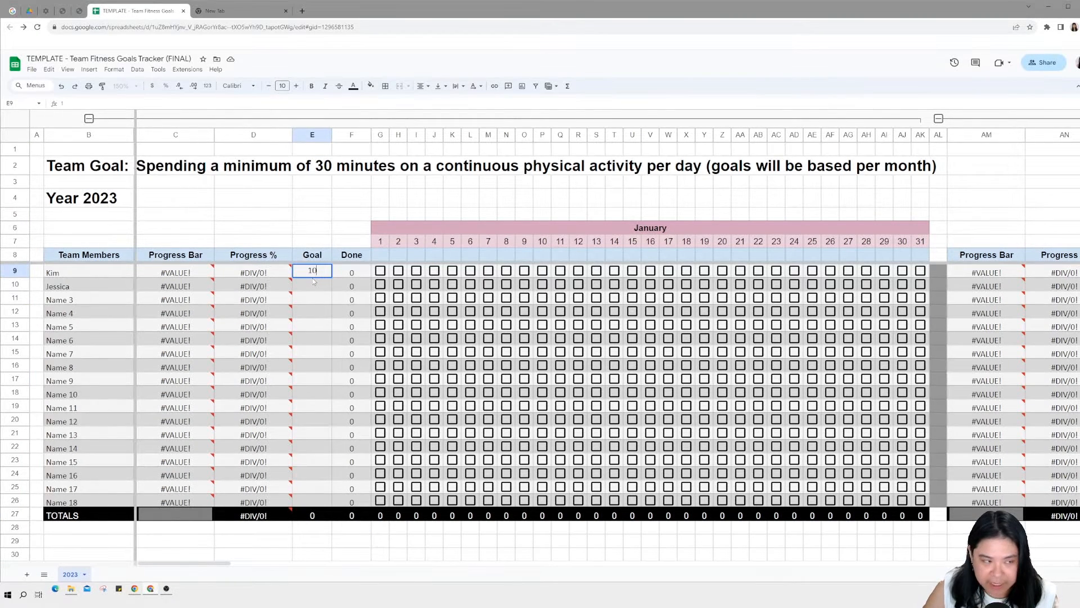
pyautogui.press('Return')
pyautogui.write('5')
pyautogui.press('Return')
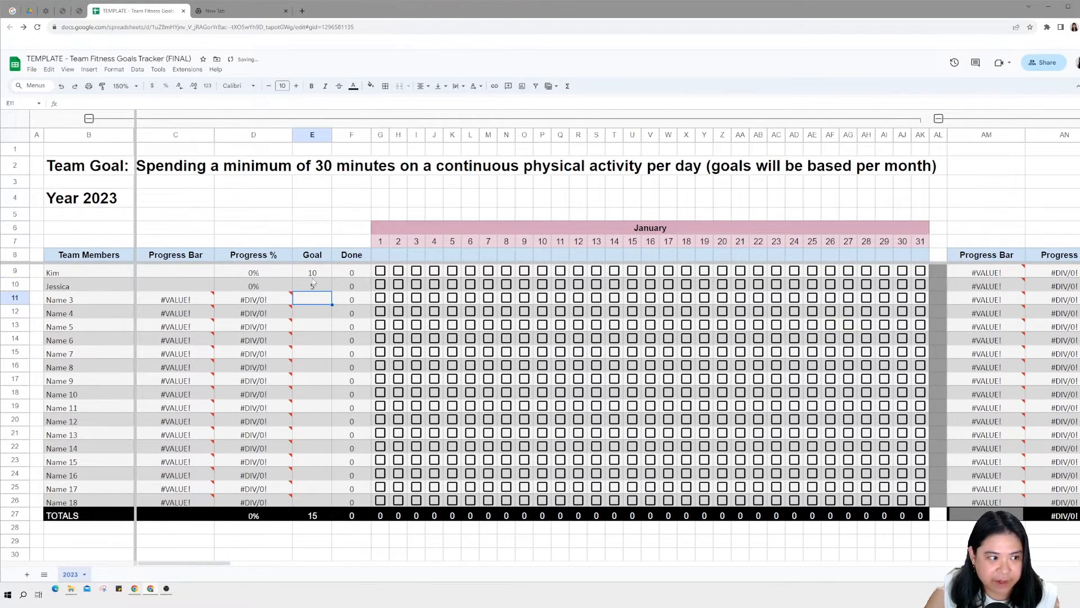
# Mark January 1, 2, 3, 5 and 8 as completed for the first team member and check that member's Done and Progress % cells
pyautogui.click(353, 135)
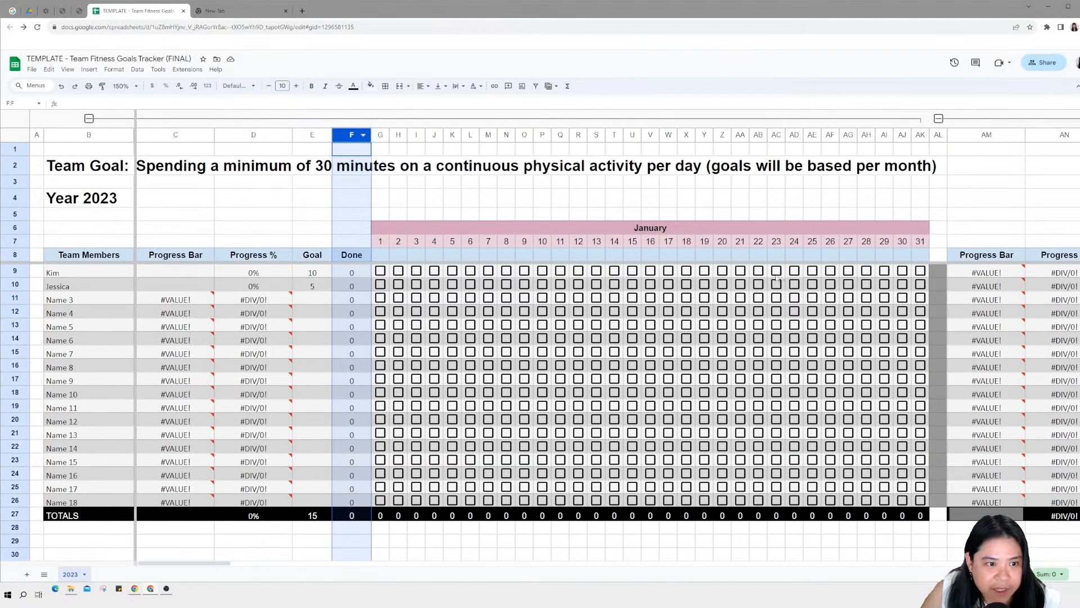
pyautogui.click(380, 271)
pyautogui.click(399, 271)
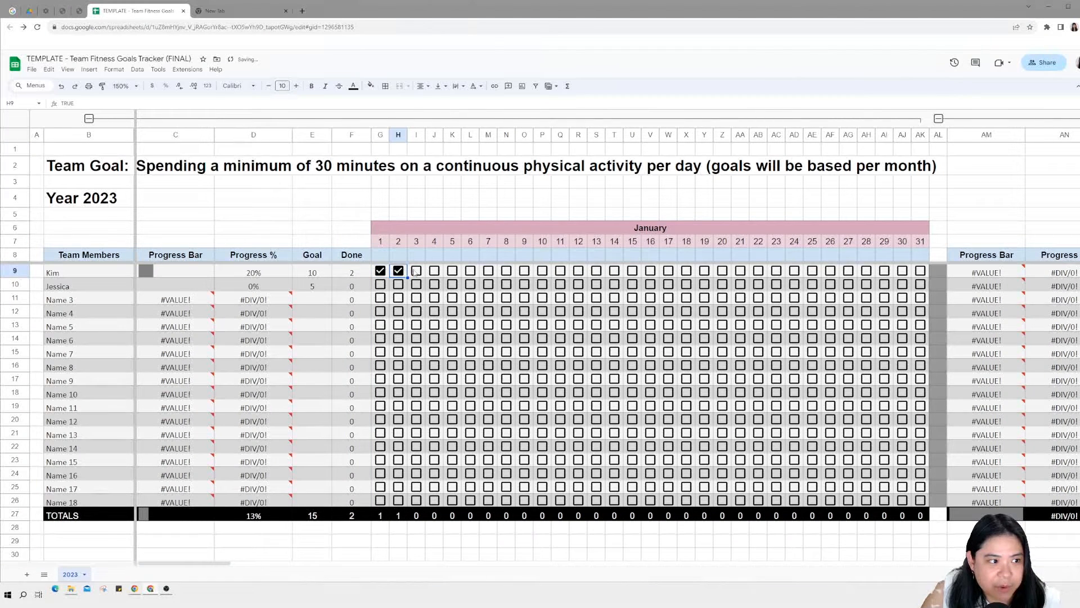
pyautogui.click(416, 270)
pyautogui.click(452, 271)
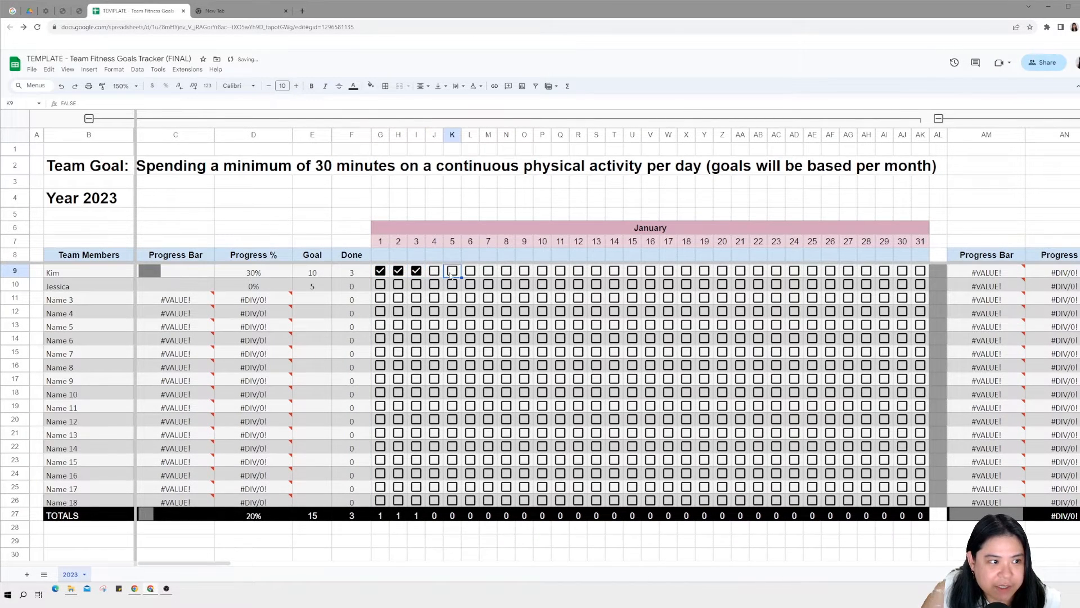
pyautogui.click(507, 271)
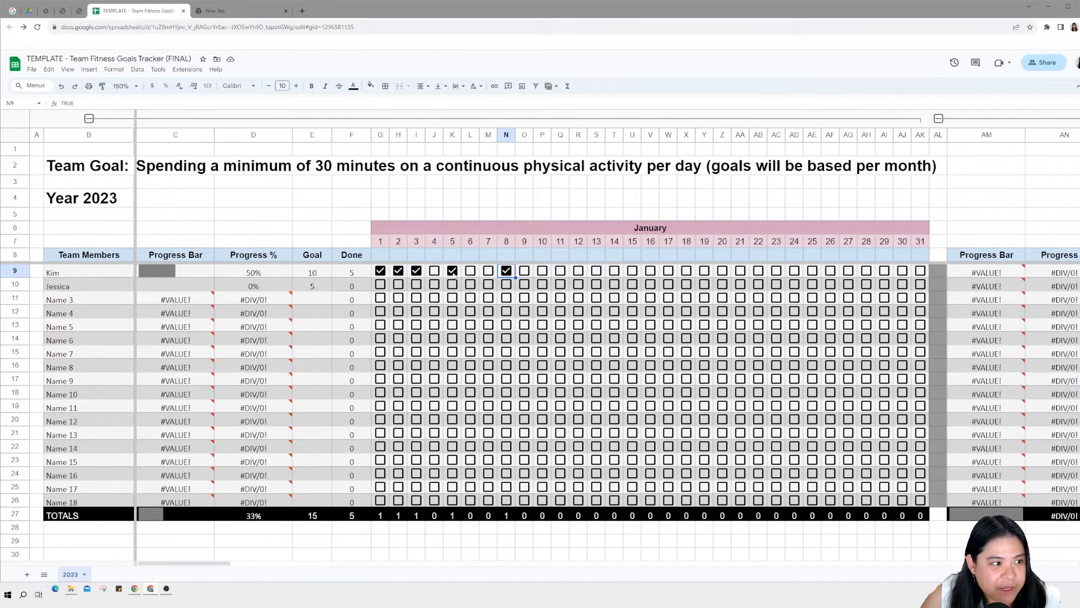
pyautogui.click(352, 272)
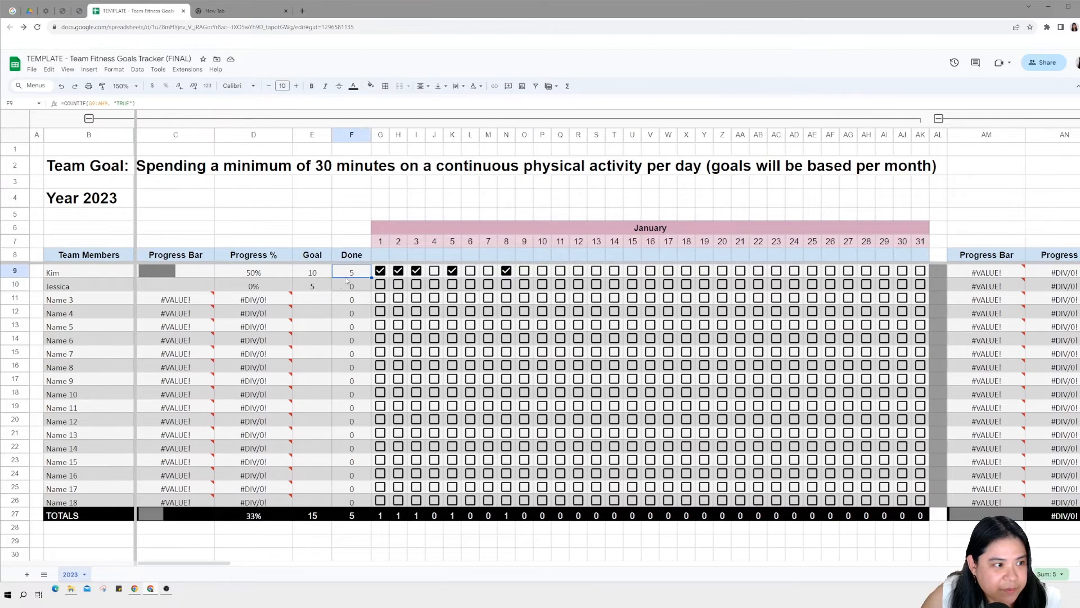
pyautogui.moveTo(253, 256); pyautogui.dragTo(255, 273)
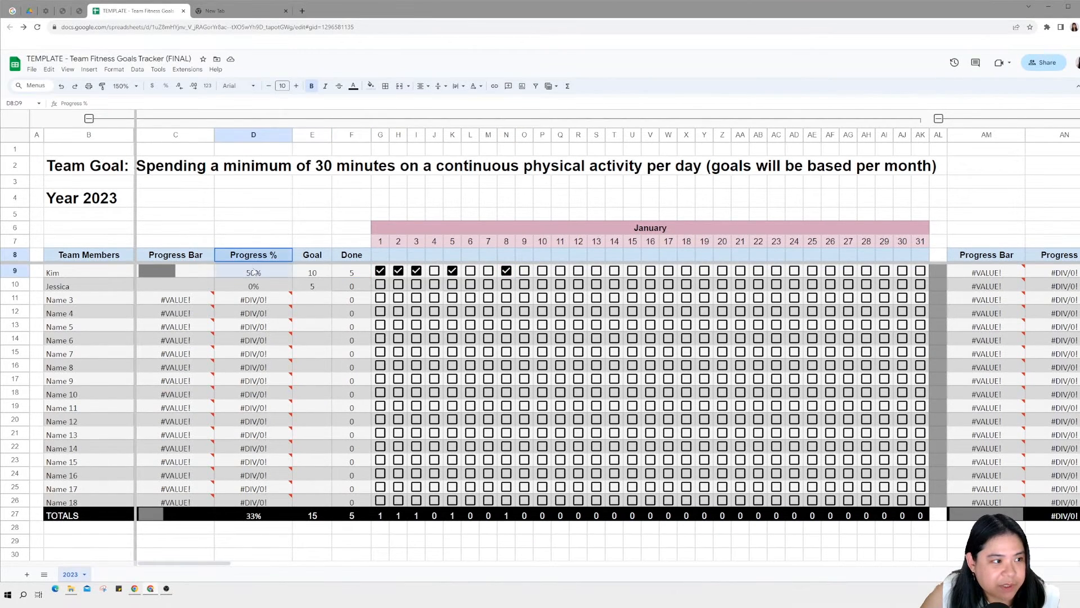
pyautogui.click(271, 274)
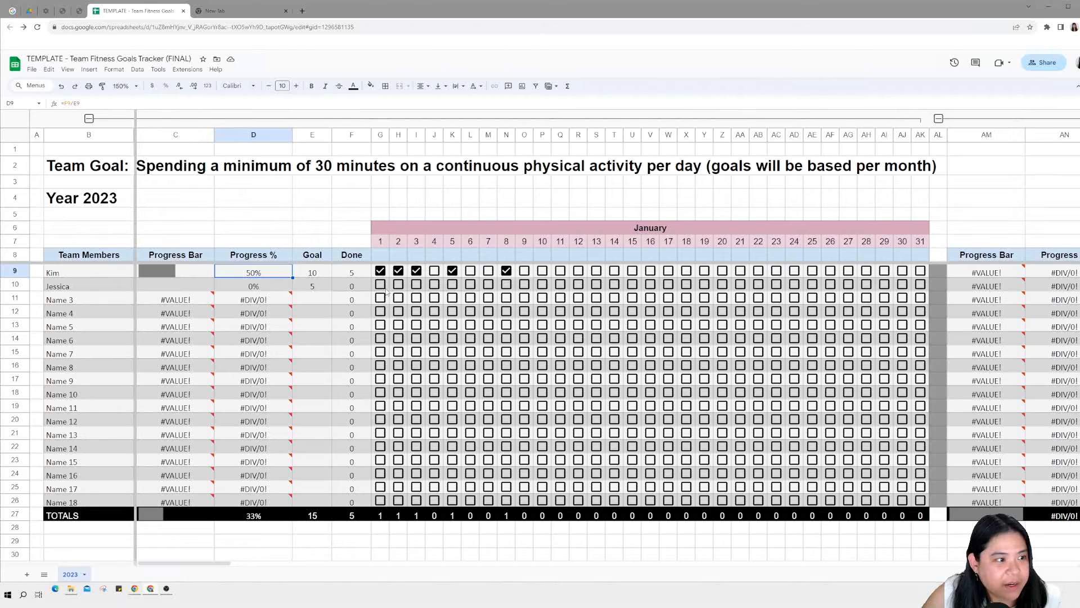
# Mark January 3, 5 and 6 as completed for the second team member
pyautogui.click(417, 284)
pyautogui.click(452, 285)
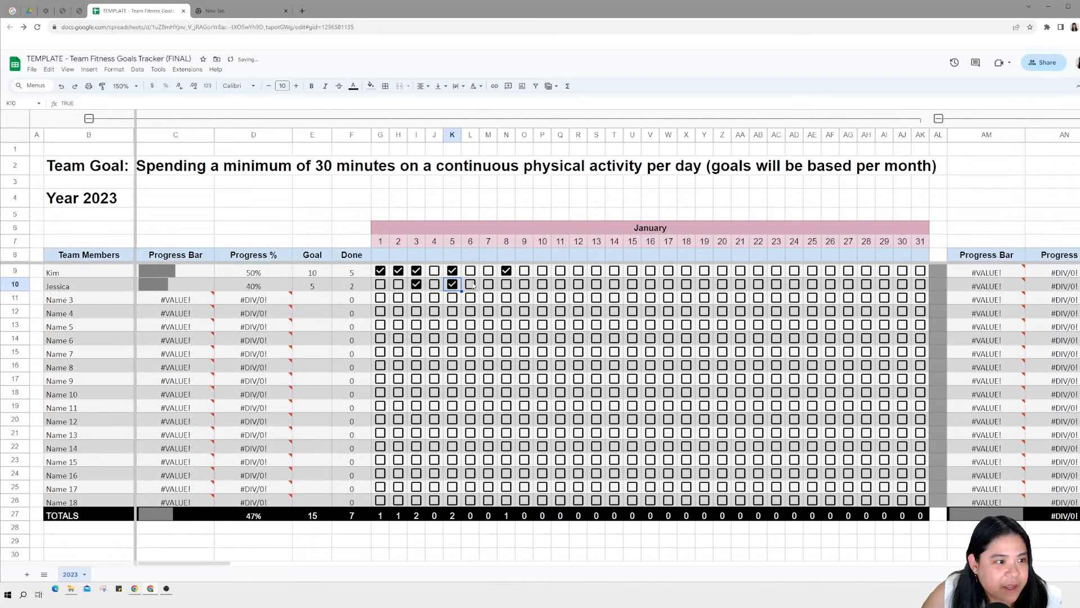
pyautogui.click(472, 285)
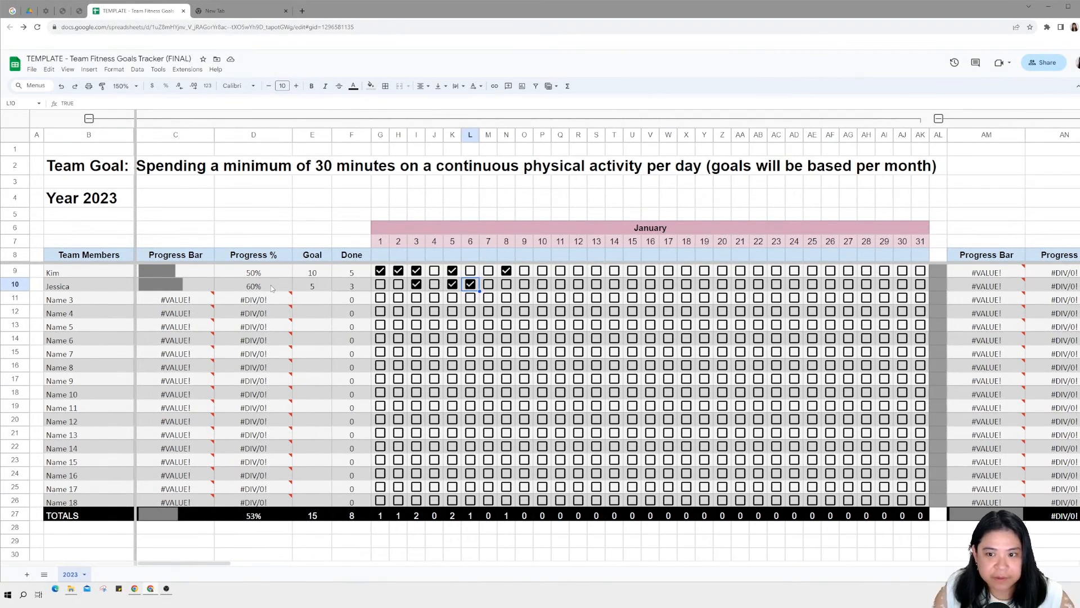
pyautogui.moveTo(1068, 302)
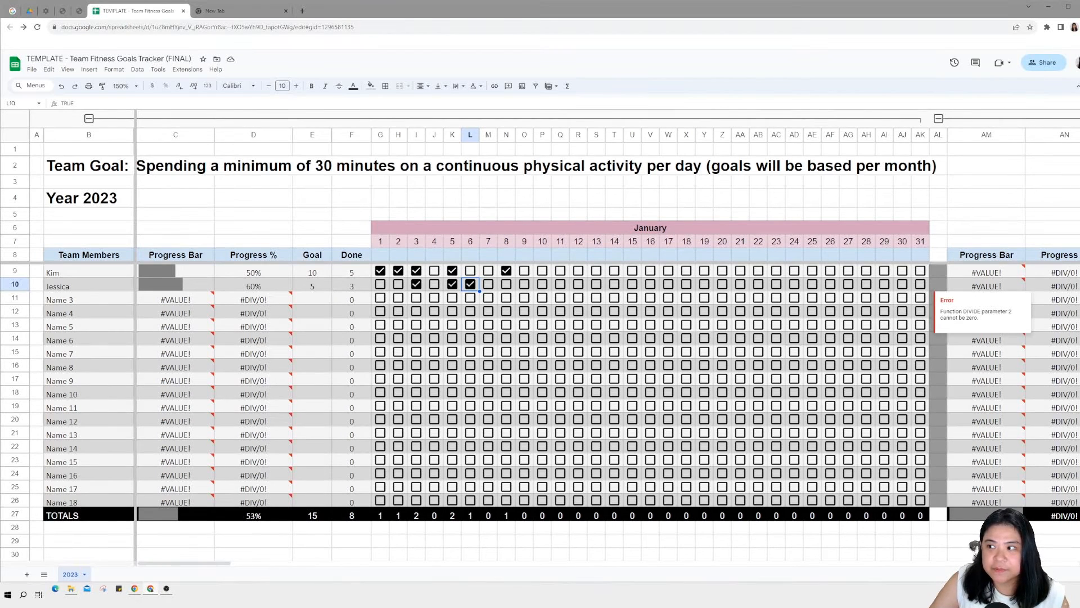